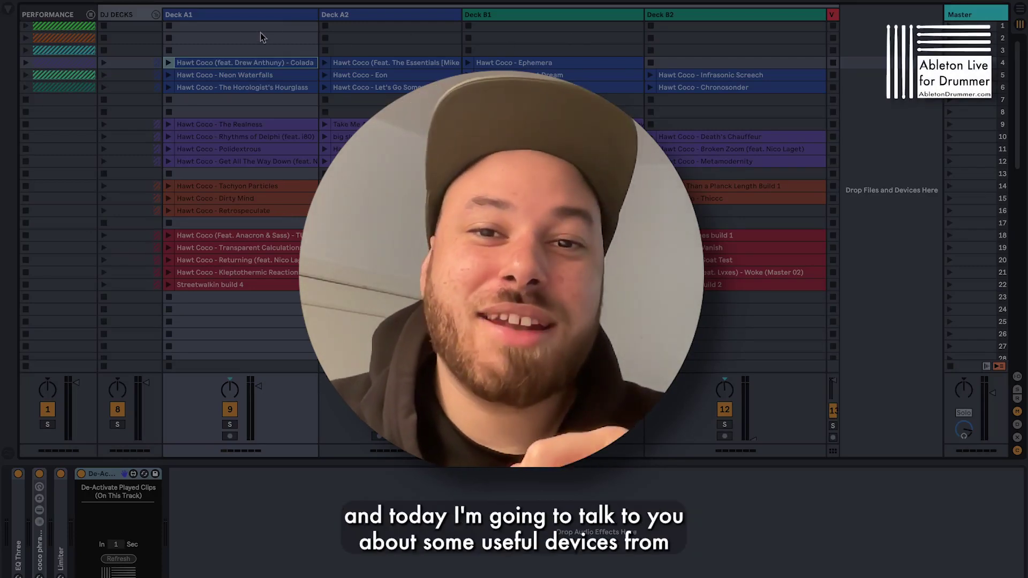
Inspect the devices on Decks A2, B1 and B2, ending back on Deck A1.
left_click(372, 16)
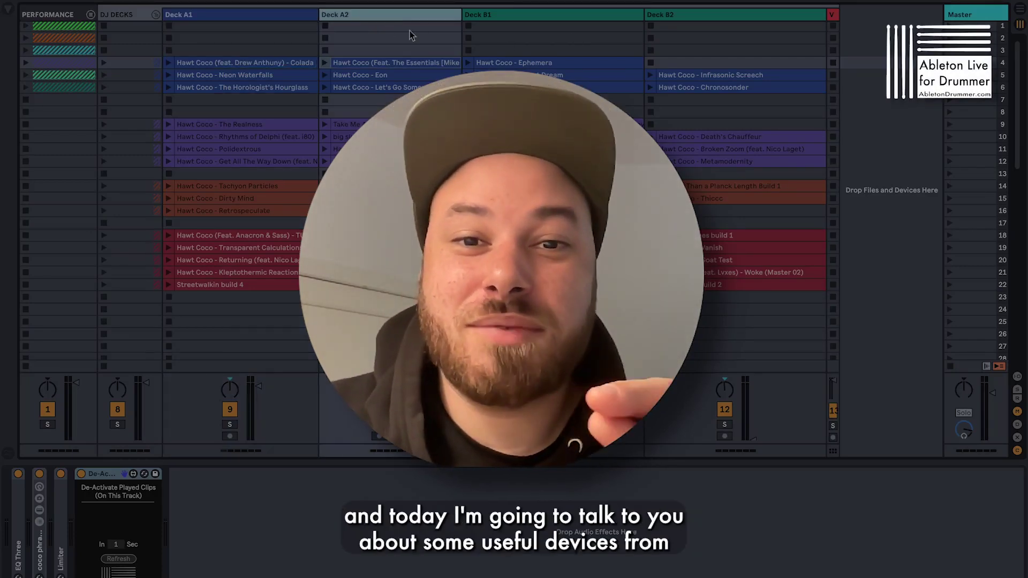
left_click(666, 17)
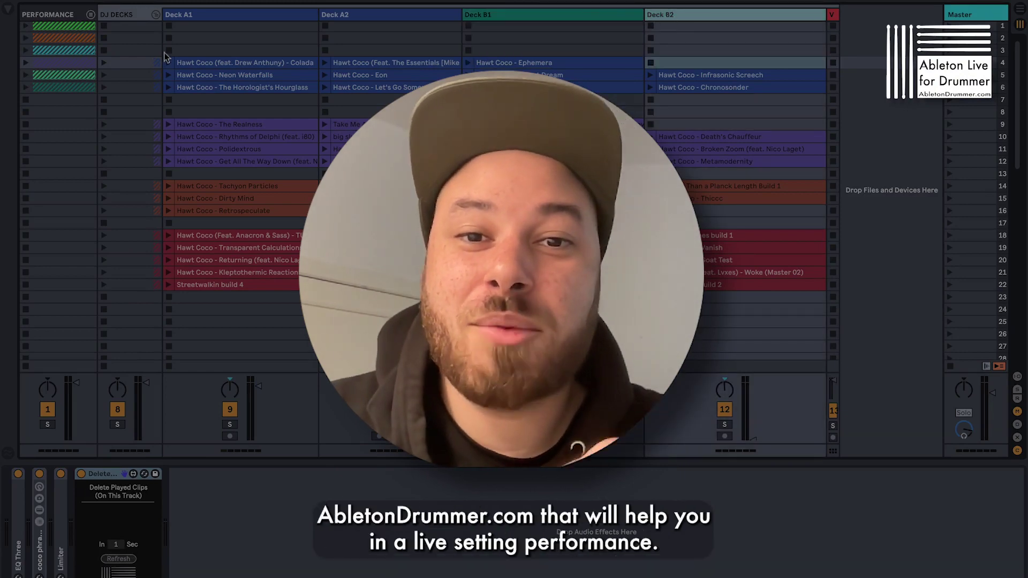
left_click(187, 16)
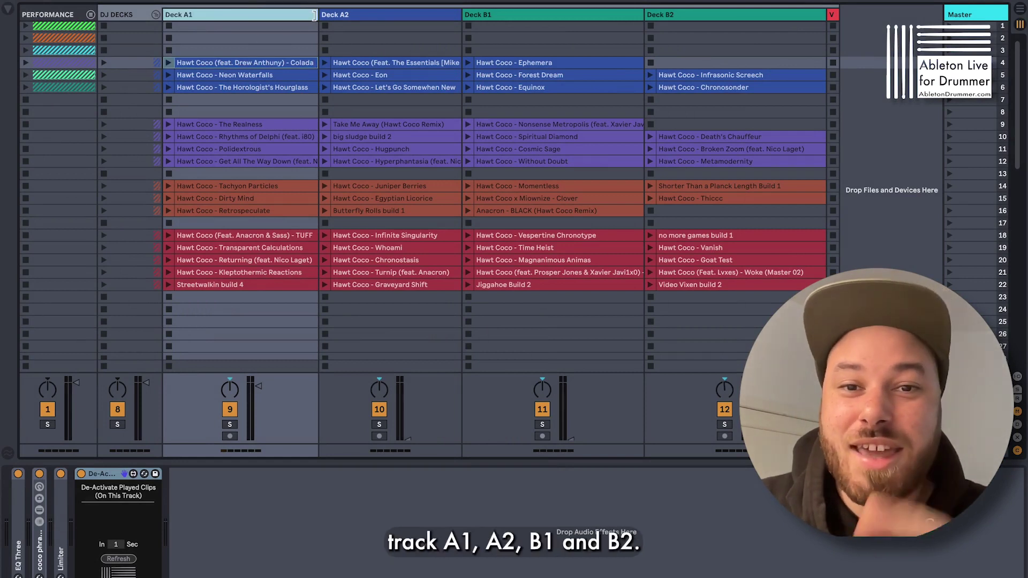
left_click(371, 14)
left_click(518, 14)
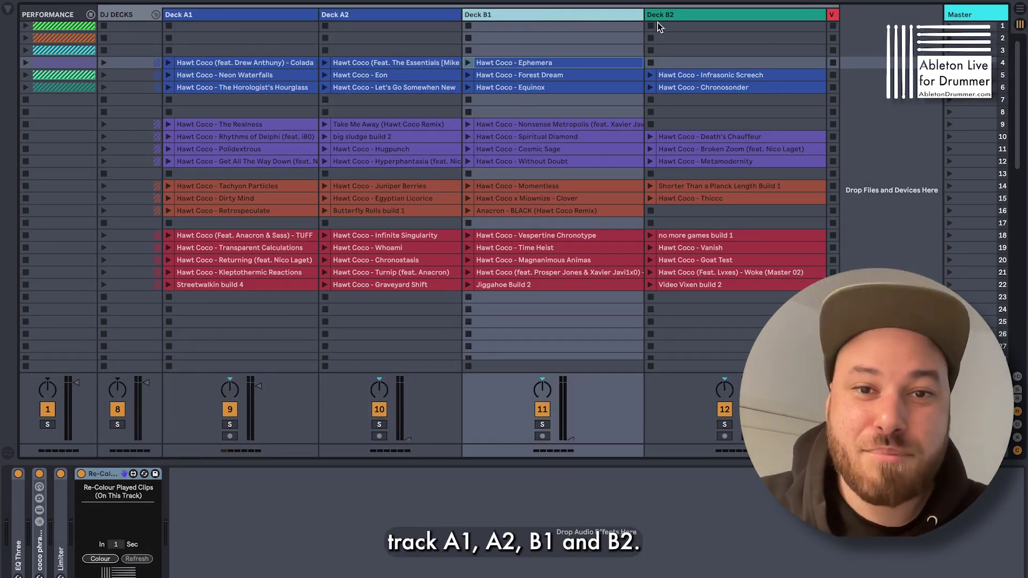
left_click(666, 16)
left_click(188, 16)
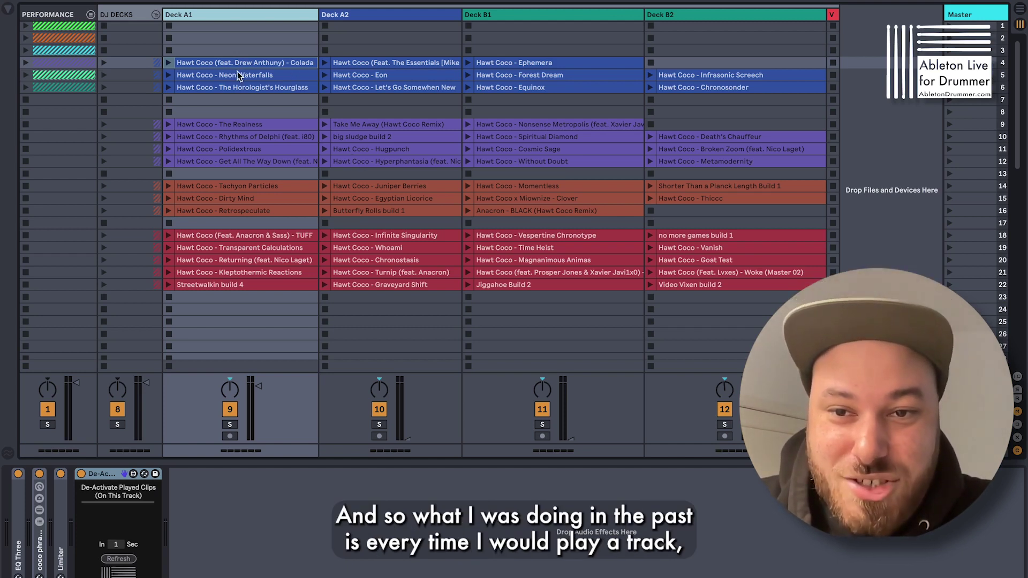
Toggle the Neon Waterfalls clip off and on, and check its colour options without recolouring.
left_click(252, 74)
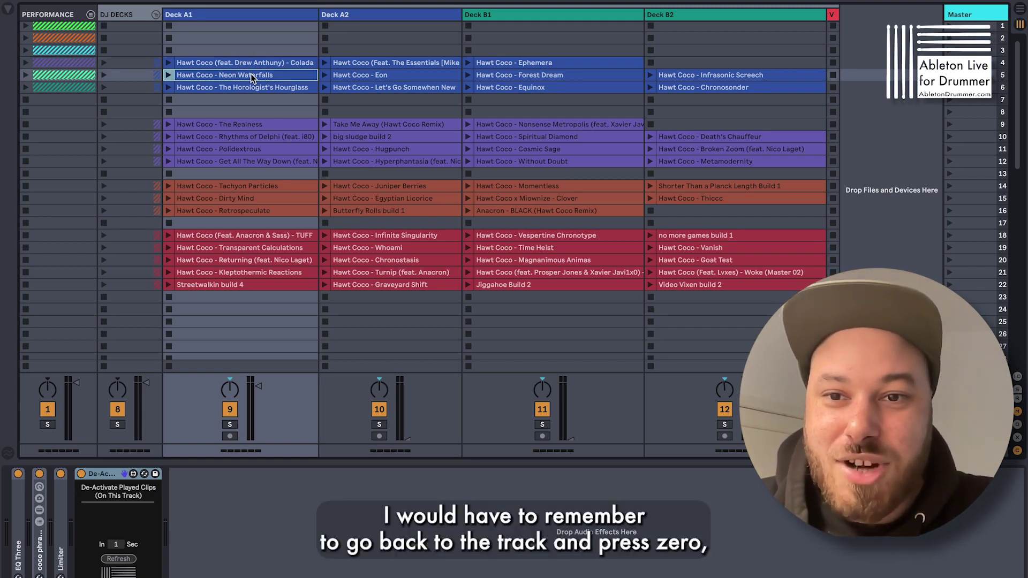
key("0")
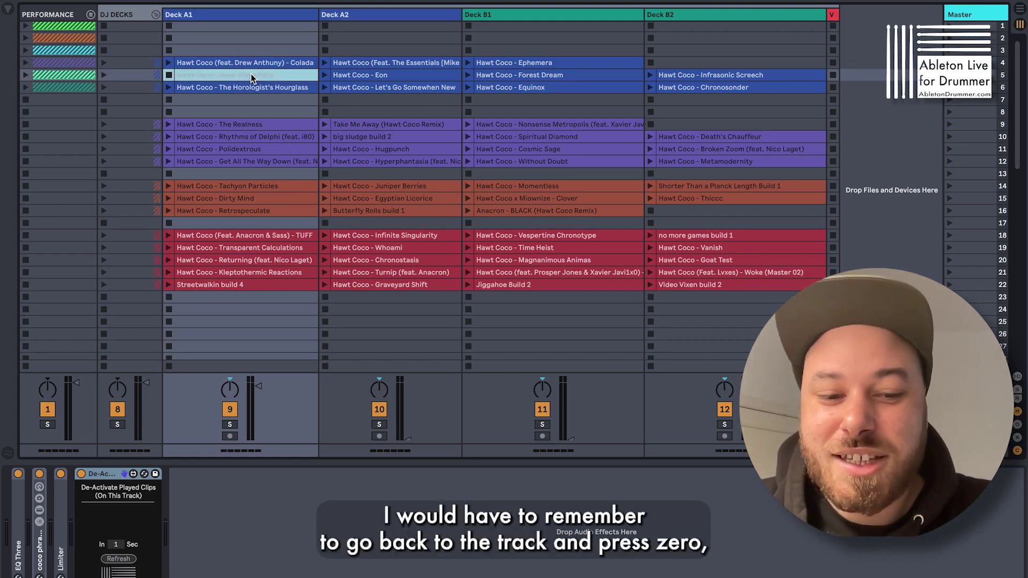
key("0")
right_click(250, 72)
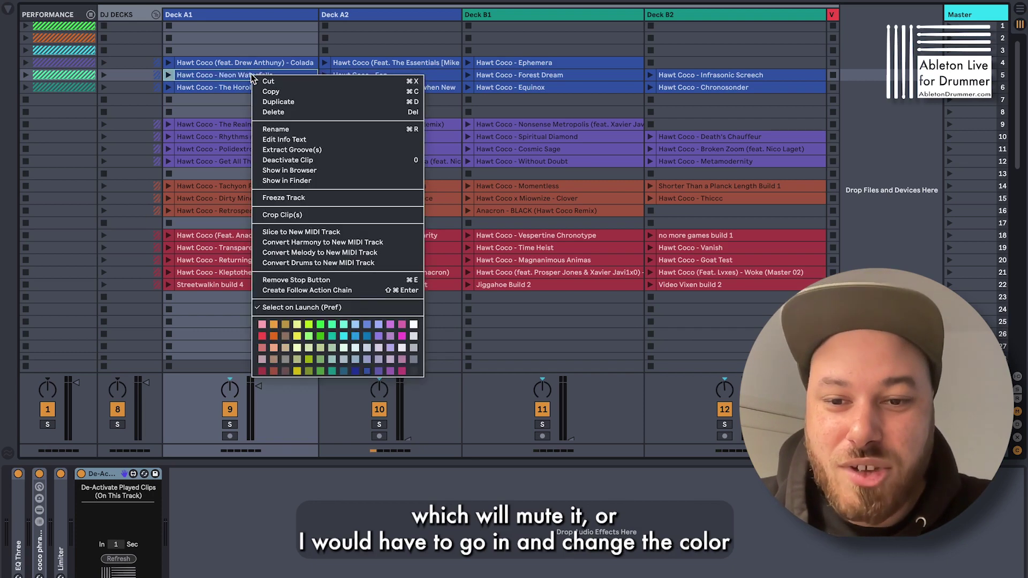
left_click(418, 372)
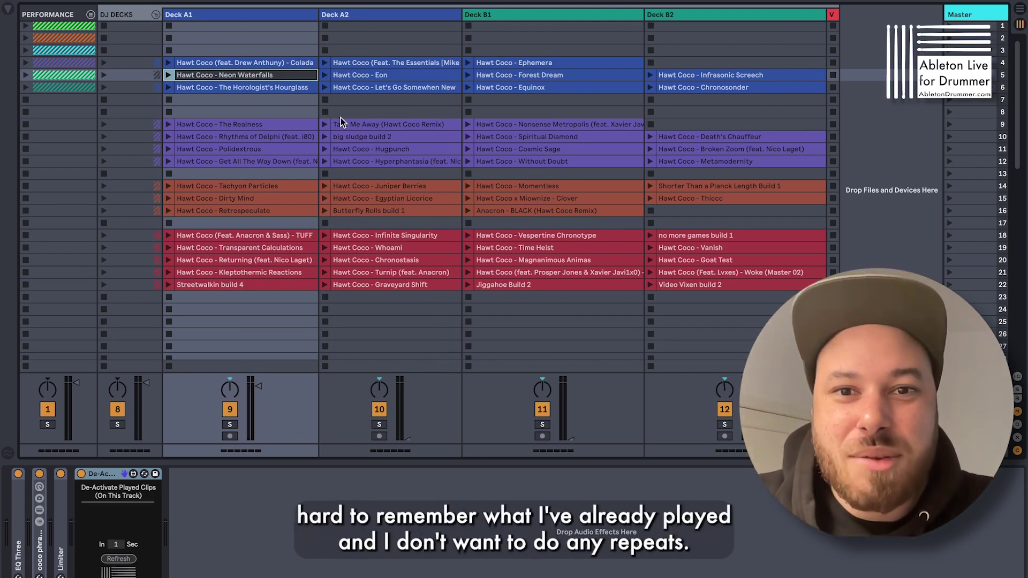
right_click(281, 77)
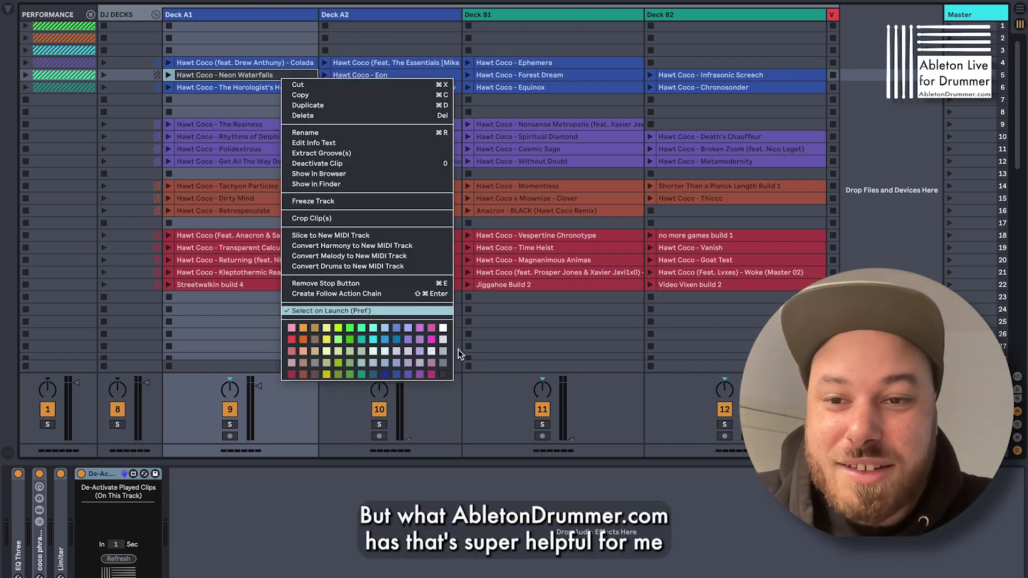
left_click(200, 113)
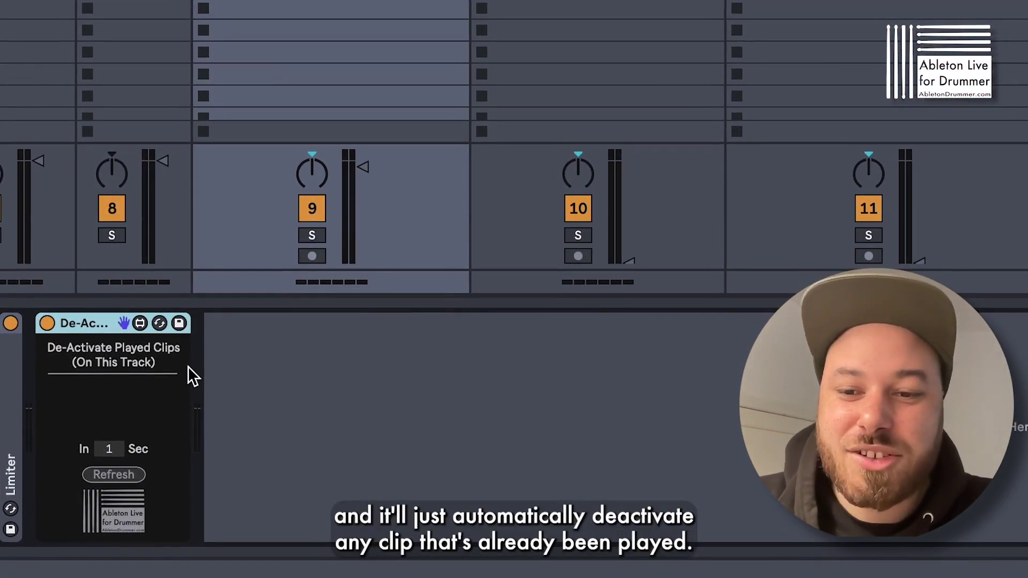
Refresh the auto-deactivate device, play Colada, and crossfade into Deck A2's row-4 clip before stopping Colada.
left_click(133, 469)
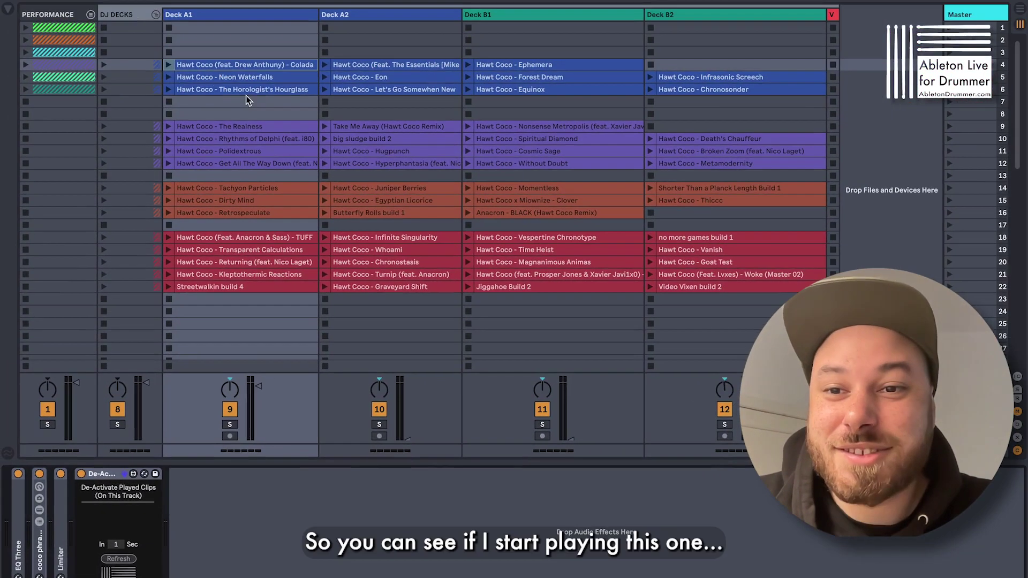
left_click(169, 64)
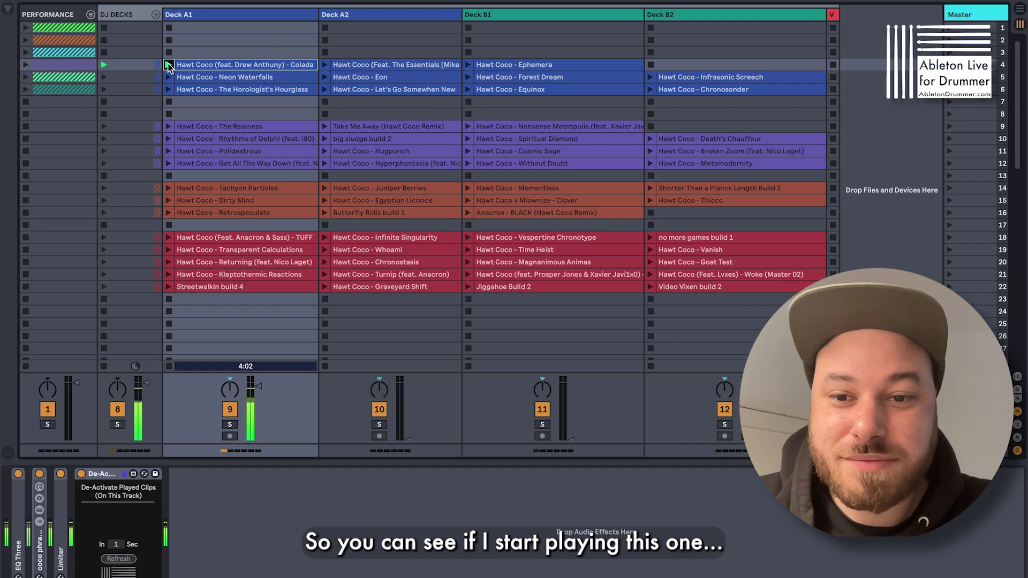
left_click_drag(258, 388, 257, 399)
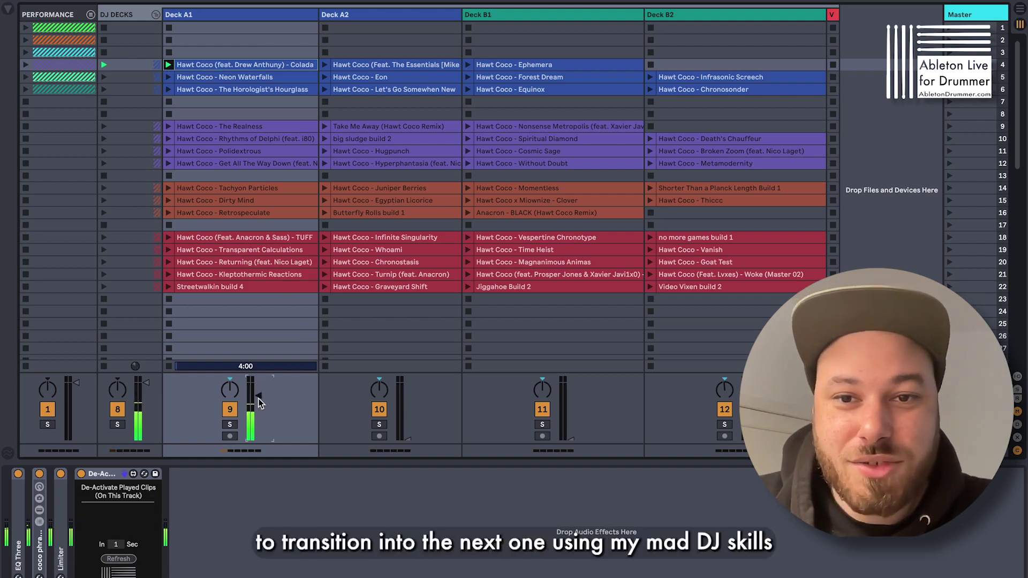
left_click(327, 65)
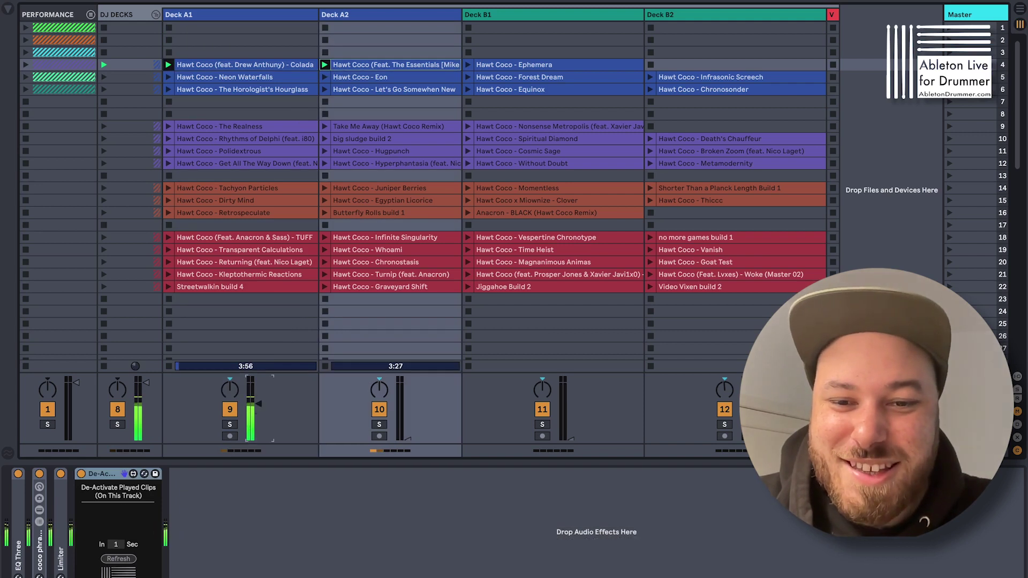
left_click_drag(259, 395, 407, 392)
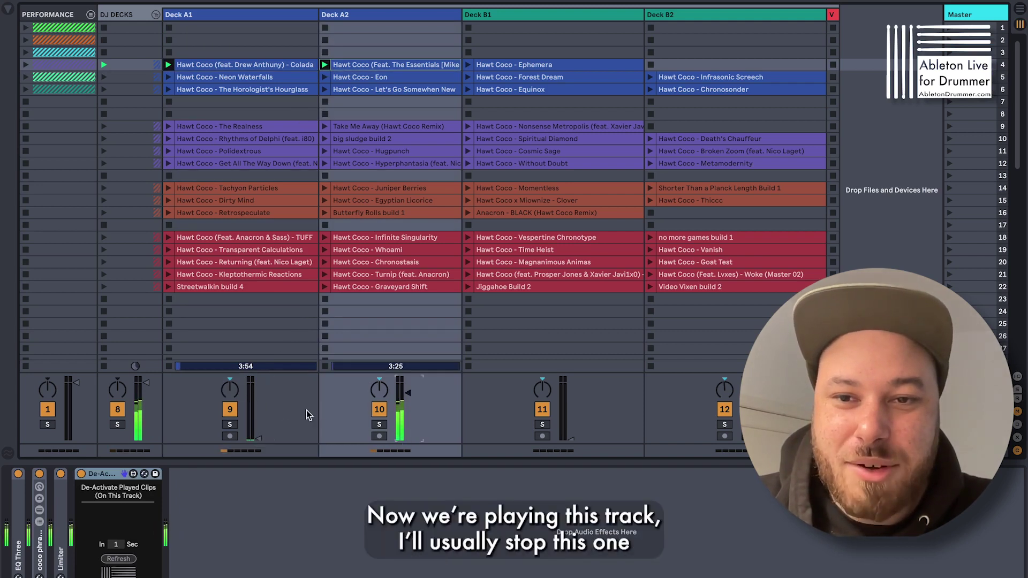
left_click(171, 365)
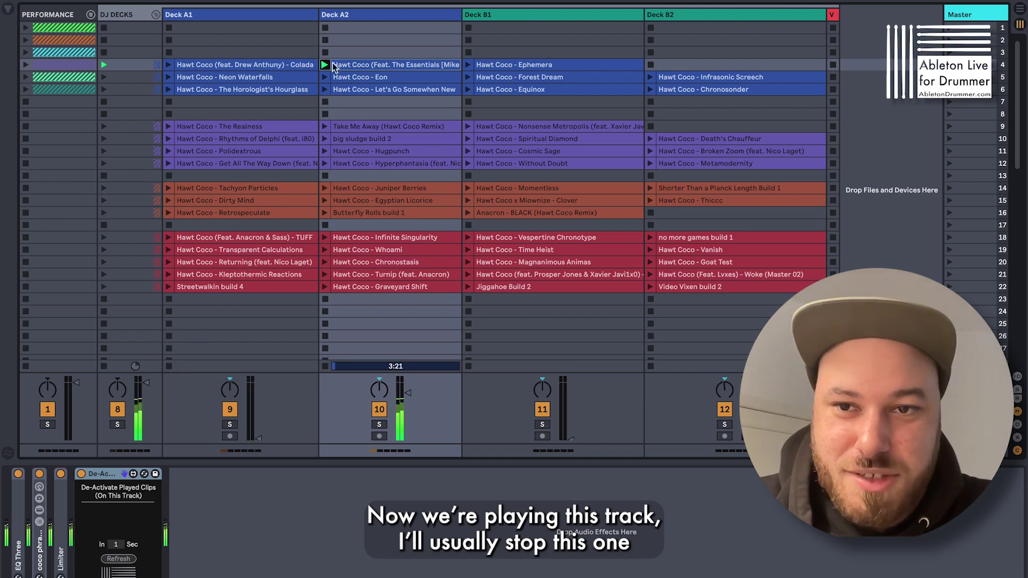
Play Neon Waterfalls on Deck A1 with its fader up, and fade out and stop Deck A2.
left_click(169, 77)
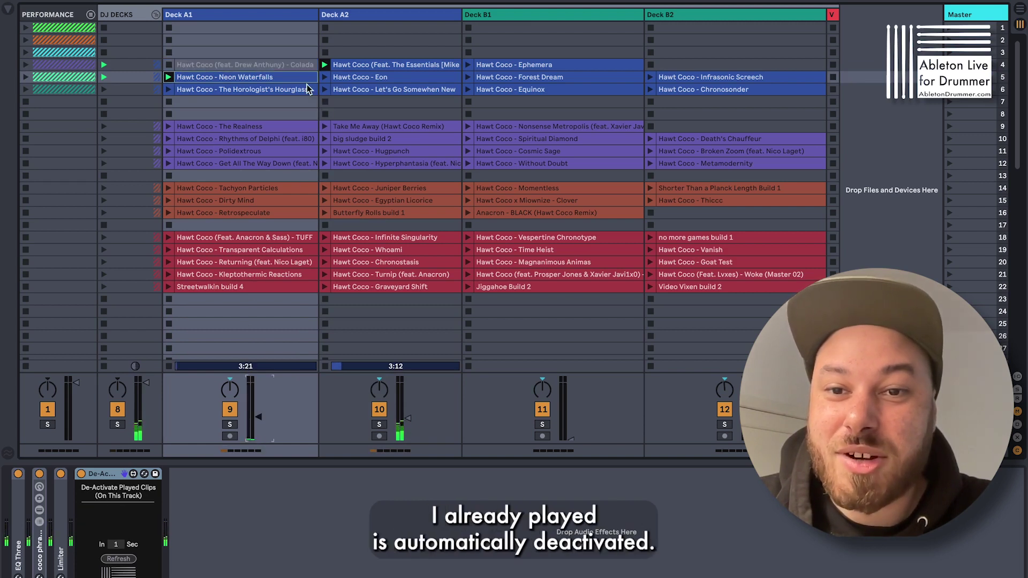
left_click(236, 13)
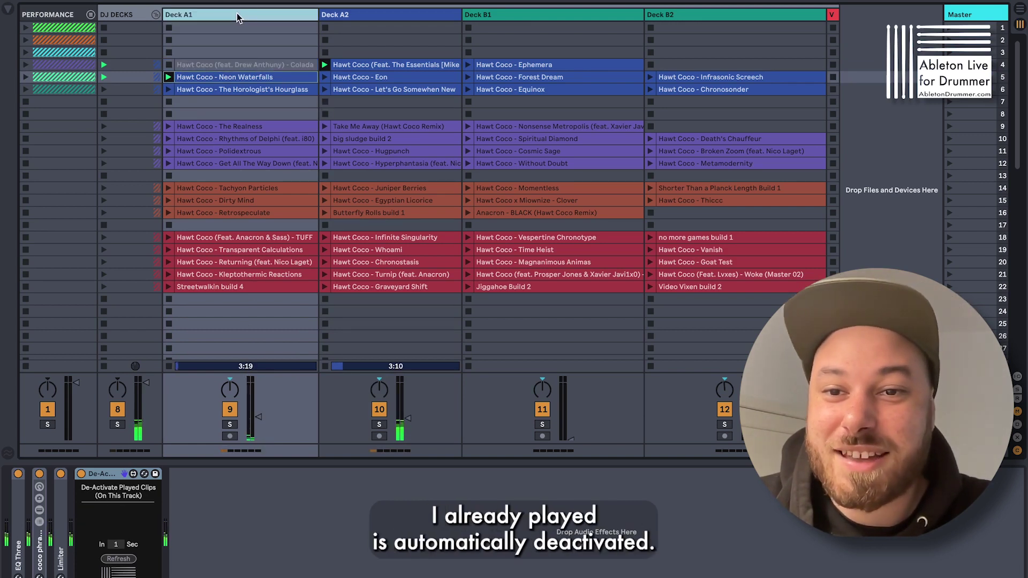
left_click_drag(272, 406, 273, 401)
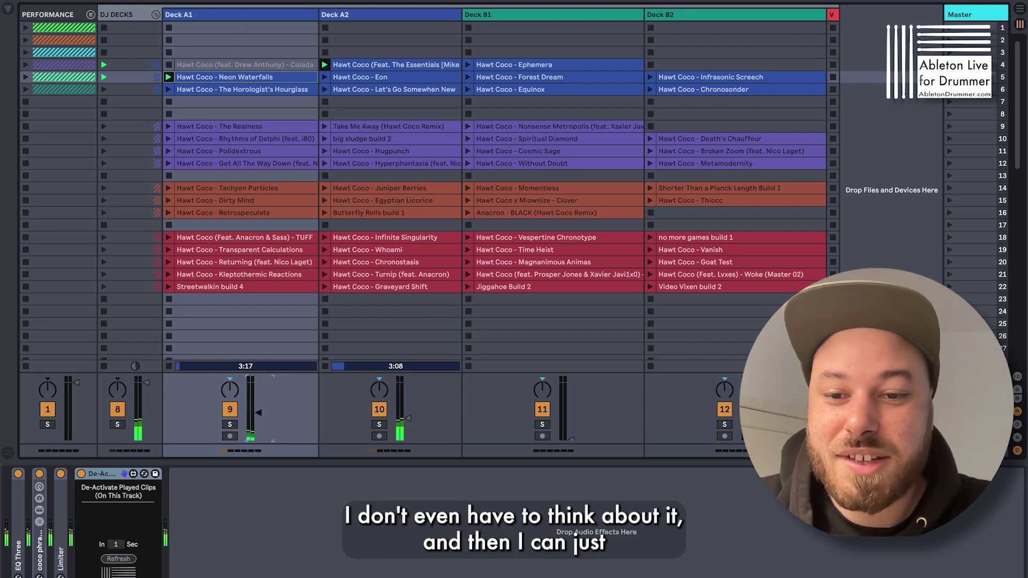
left_click_drag(408, 418, 408, 438)
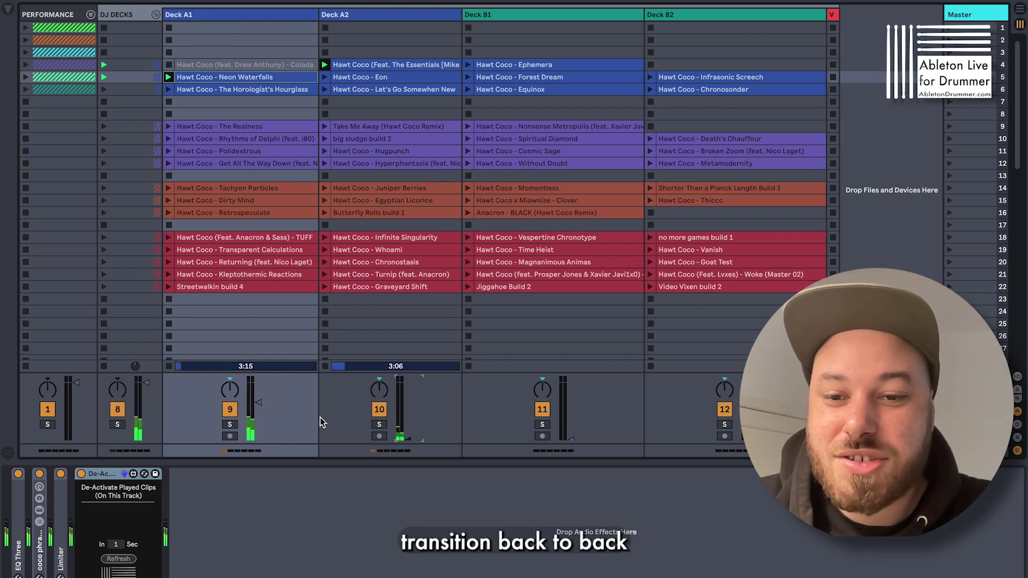
left_click(329, 331)
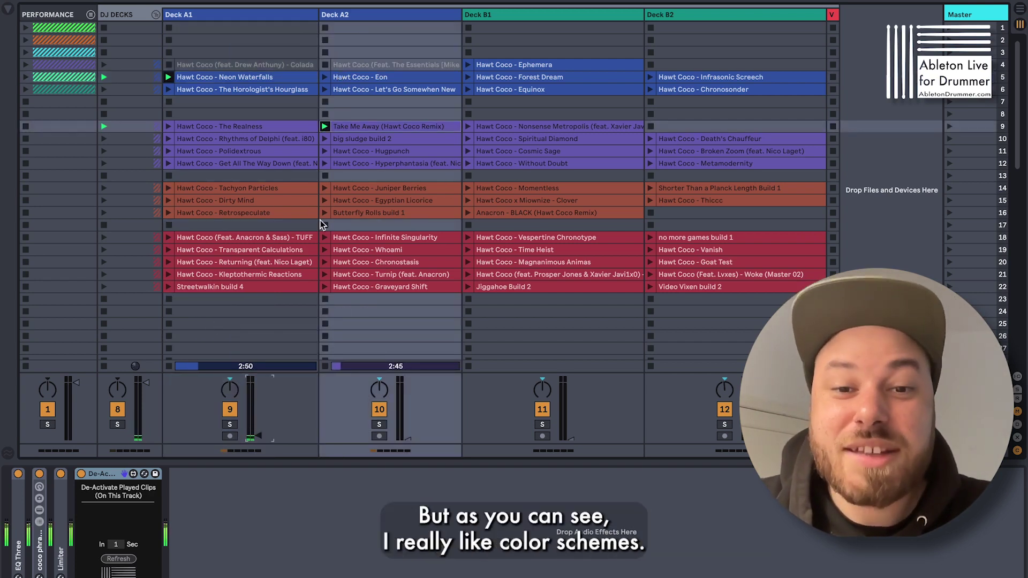
Open Deck B1's played-clip colour chooser and try a green on the wheel and HSB sliders.
left_click(570, 23)
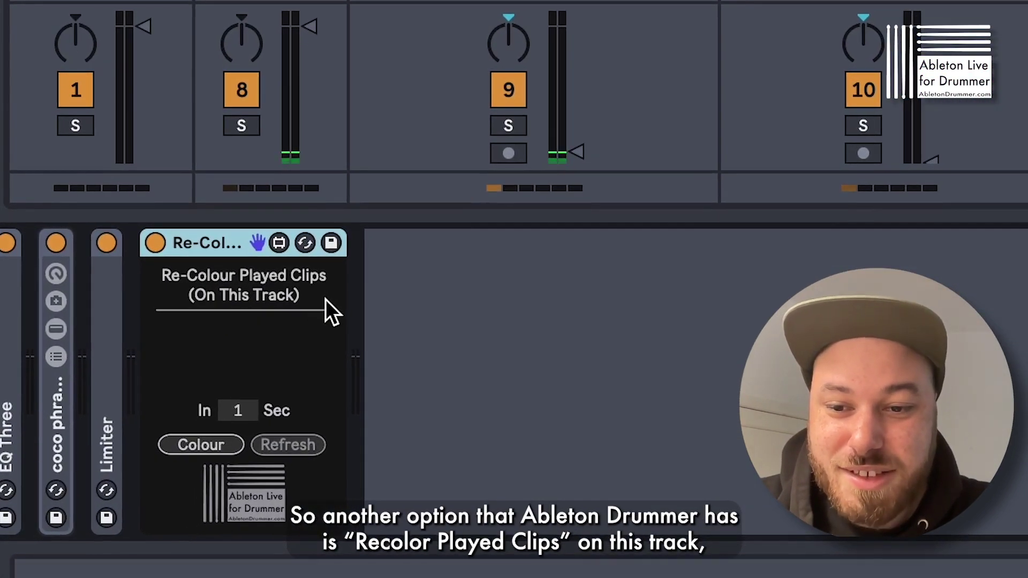
left_click(217, 447)
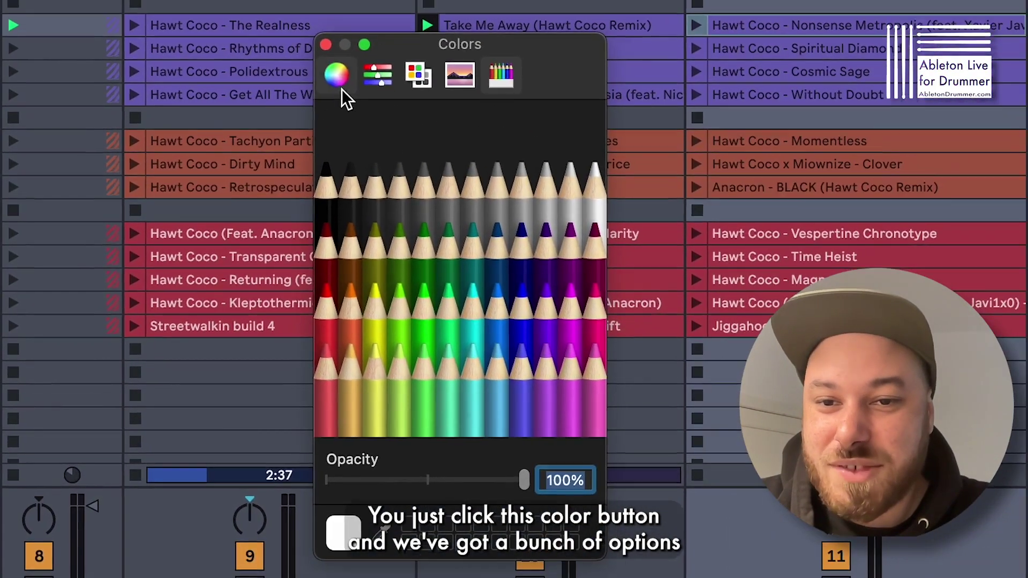
left_click(340, 88)
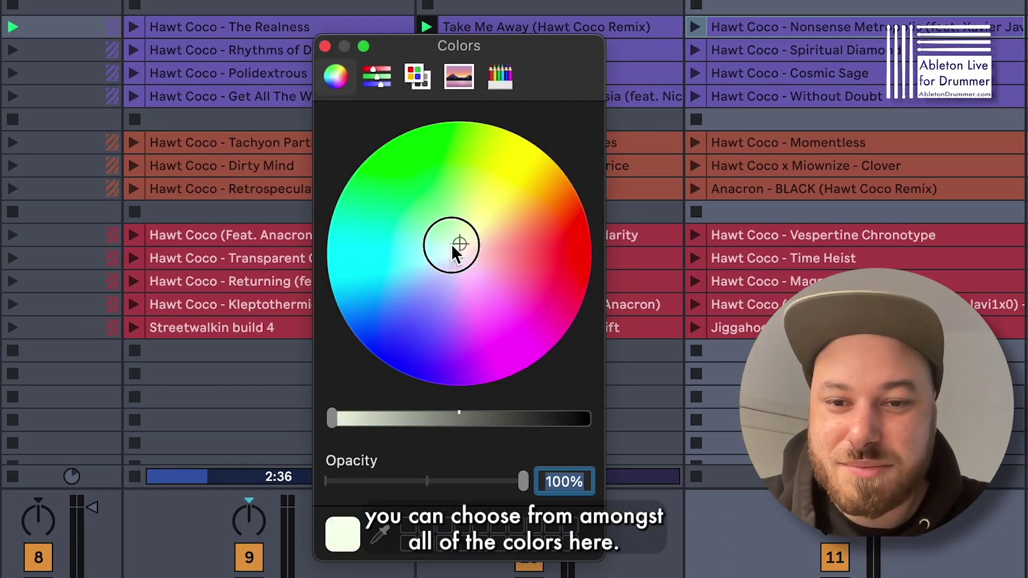
left_click_drag(451, 244, 418, 207)
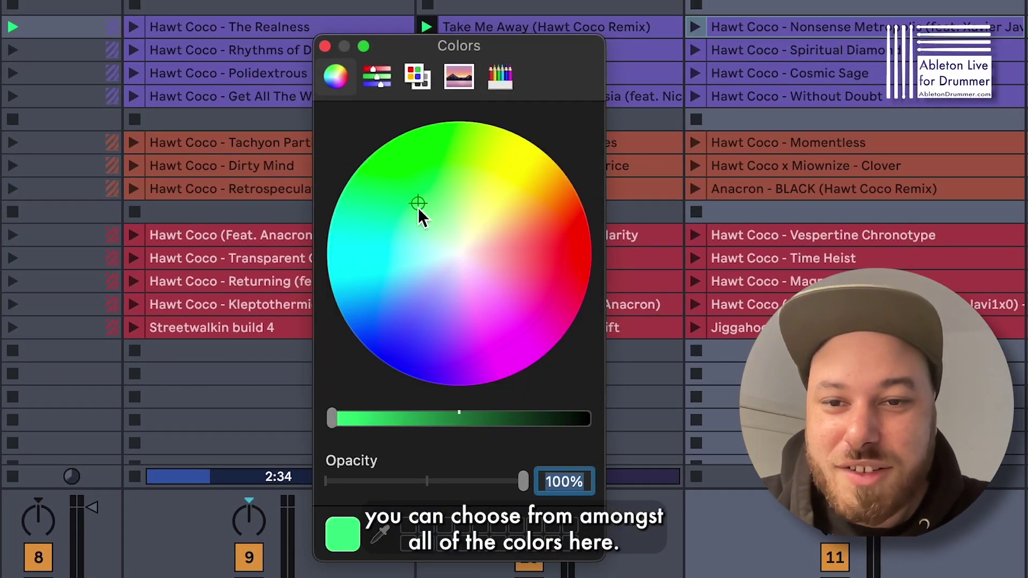
left_click(373, 75)
left_click(463, 125)
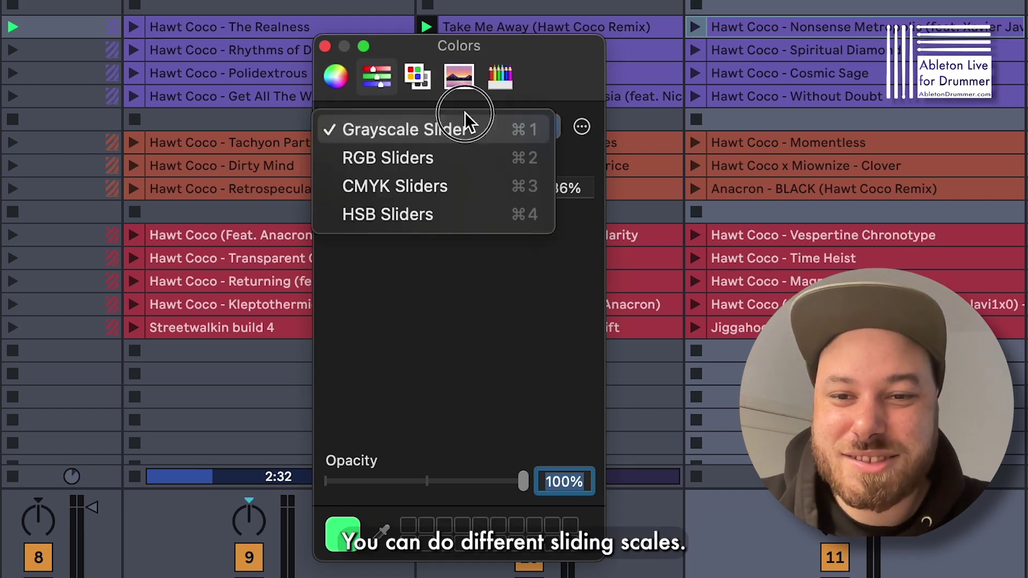
left_click(442, 214)
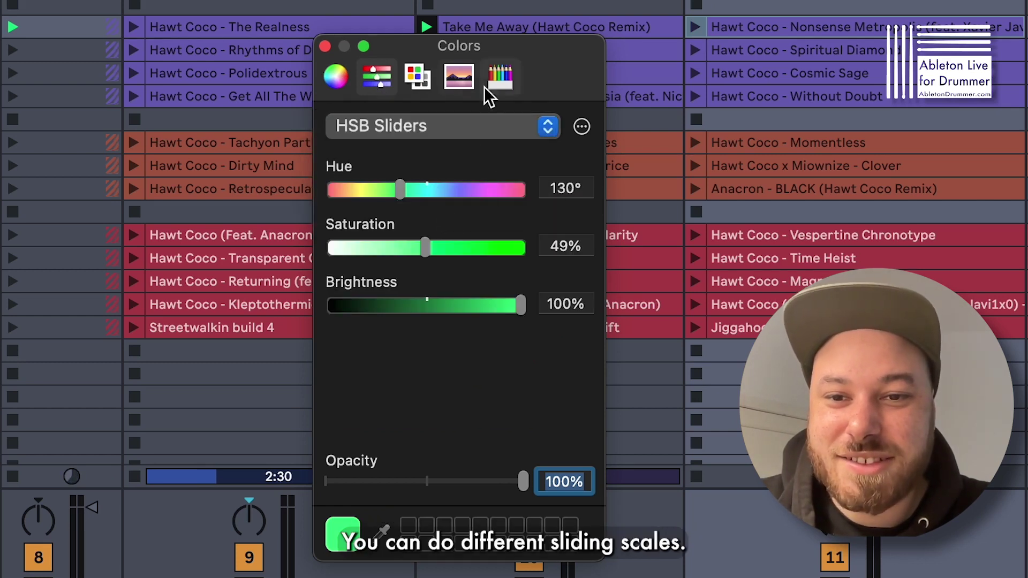
Browse the named colour palettes and select the Developer palette.
left_click(417, 76)
scroll(414, 262, "up", 2)
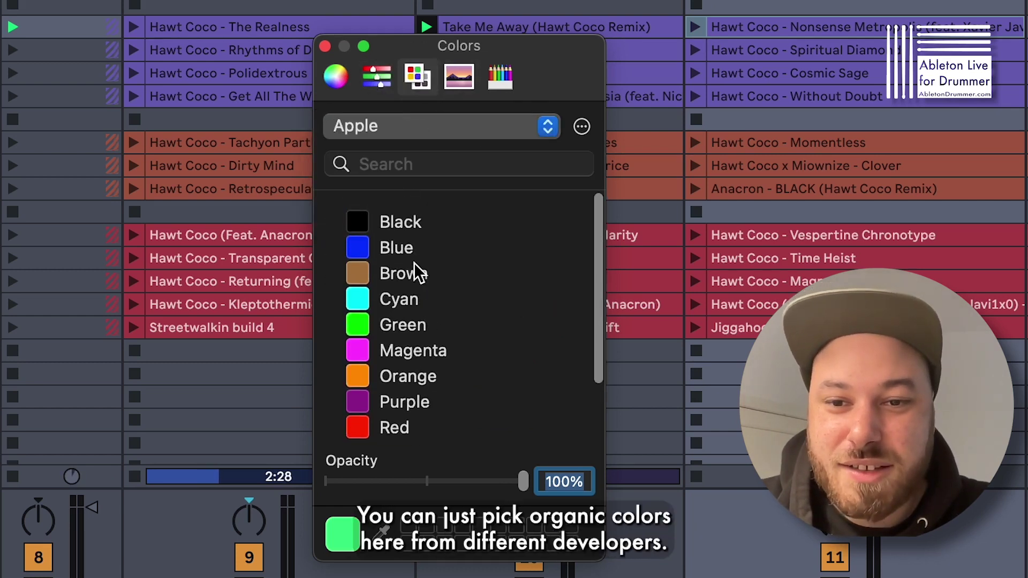
scroll(413, 262, "down", 2)
scroll(414, 262, "up", 2)
left_click(547, 126)
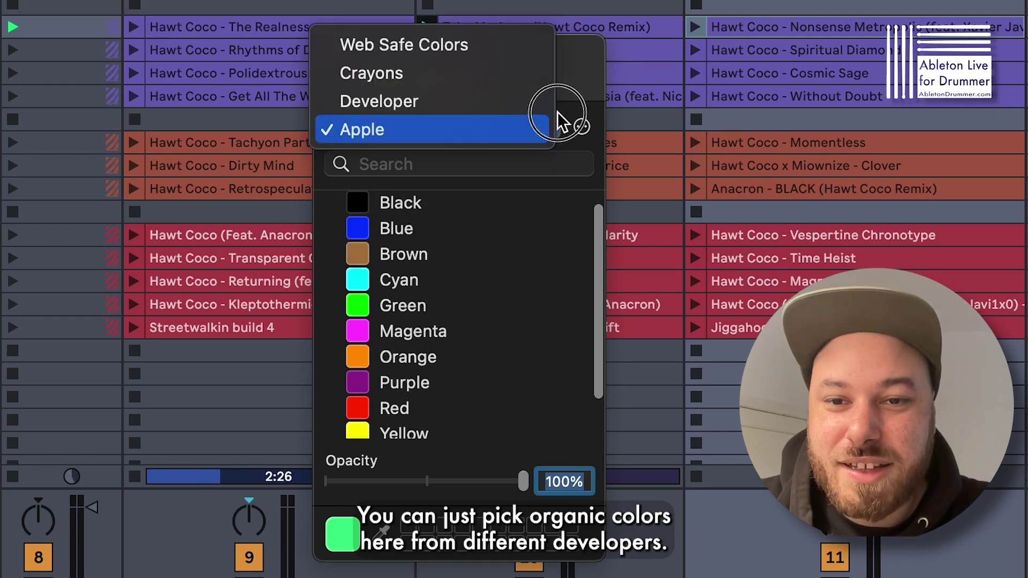
left_click(484, 101)
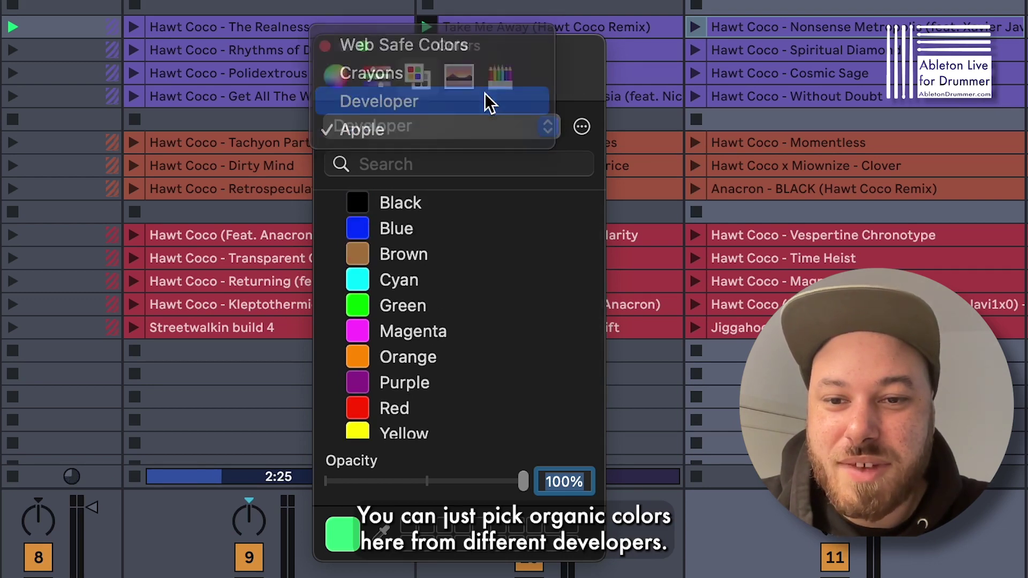
Try a cyan on the spectrum, then choose the yellow Lemon pencil colour.
left_click(458, 76)
left_click_drag(377, 244, 470, 312)
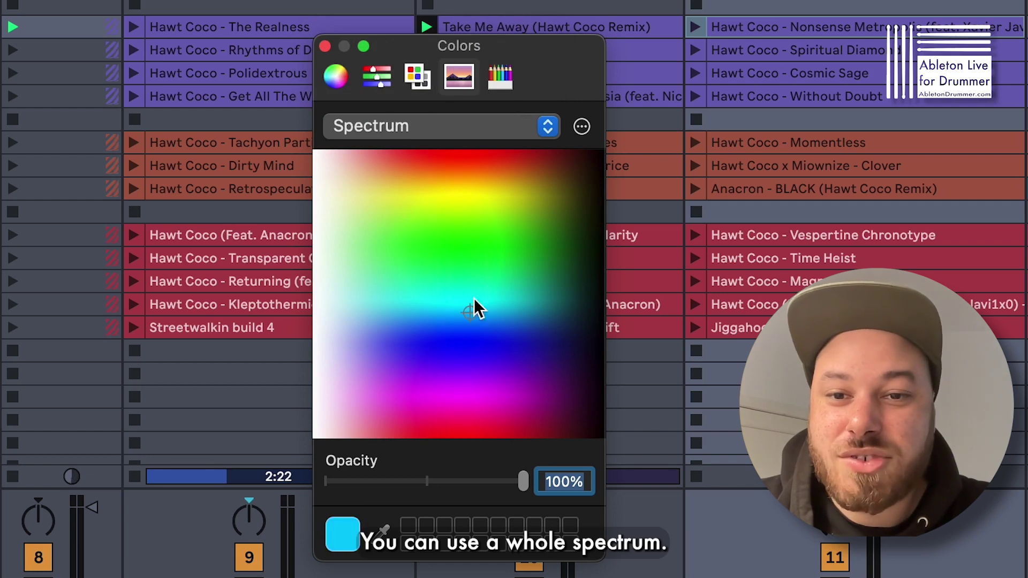
left_click(506, 91)
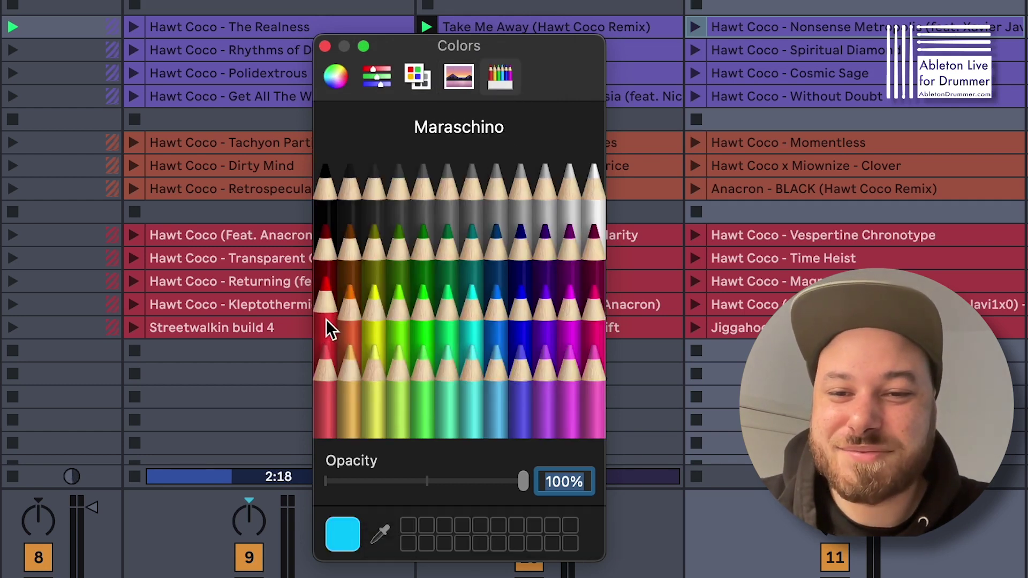
left_click(368, 324)
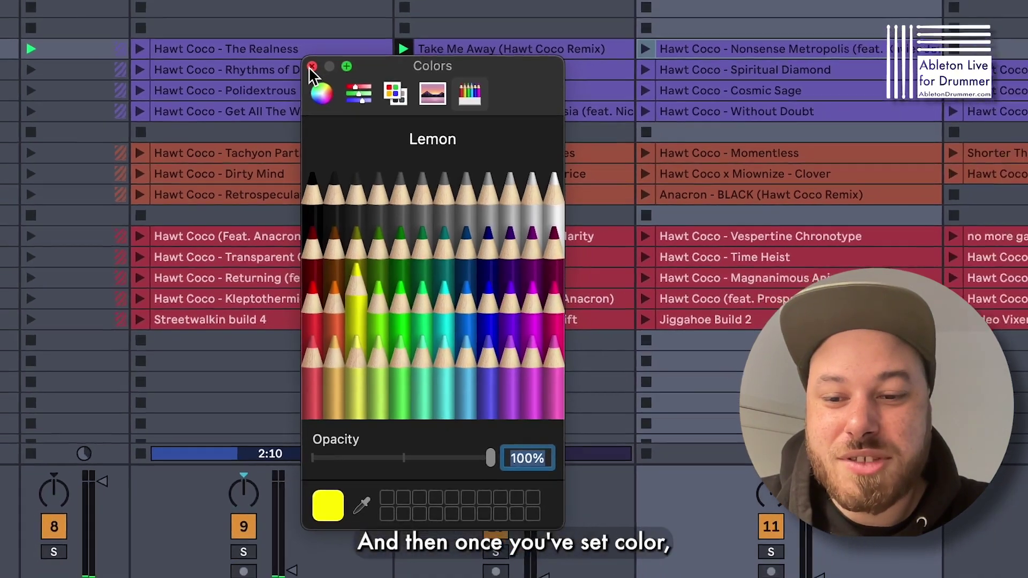
Play Nonsense Metropolis on Deck B1 with its fader up, start Broken Zoom on B2, then stop B1.
left_click(325, 46)
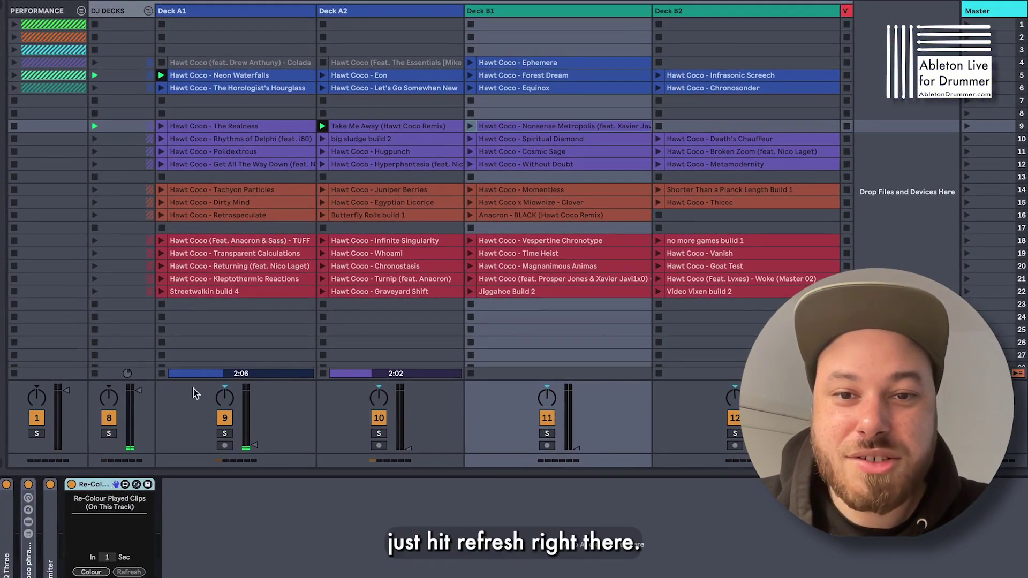
left_click(470, 126)
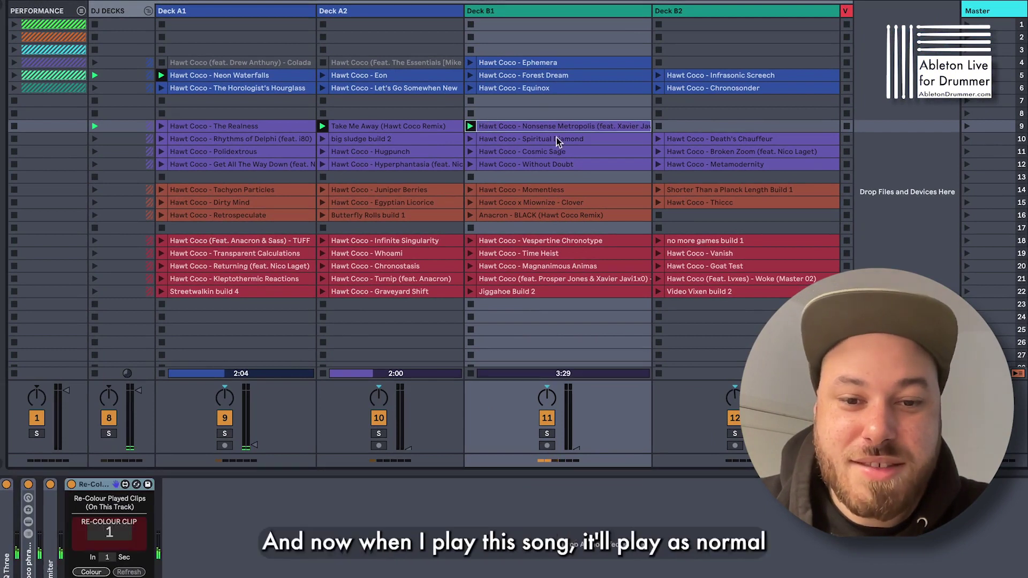
left_click_drag(580, 447, 582, 404)
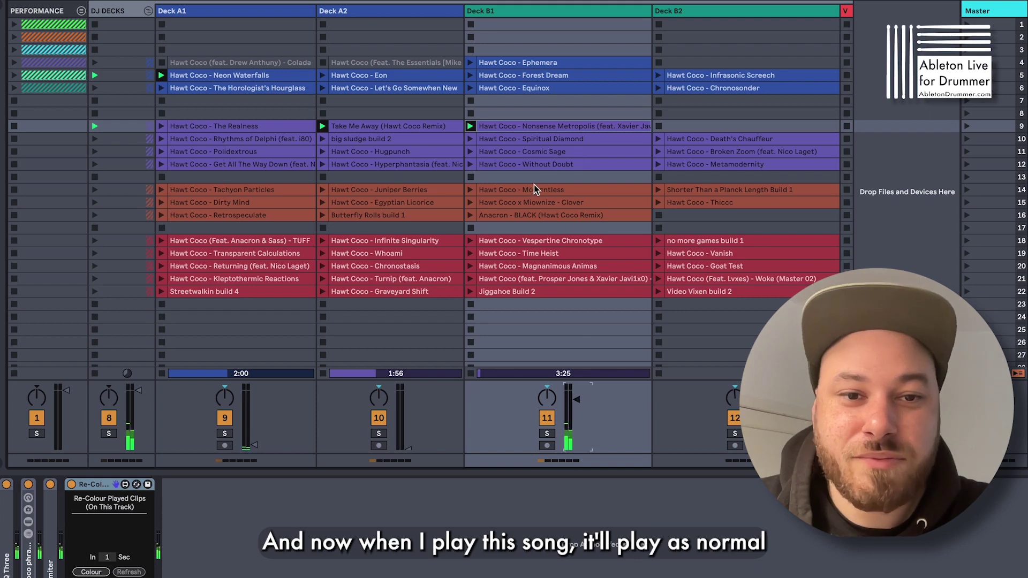
left_click(657, 152)
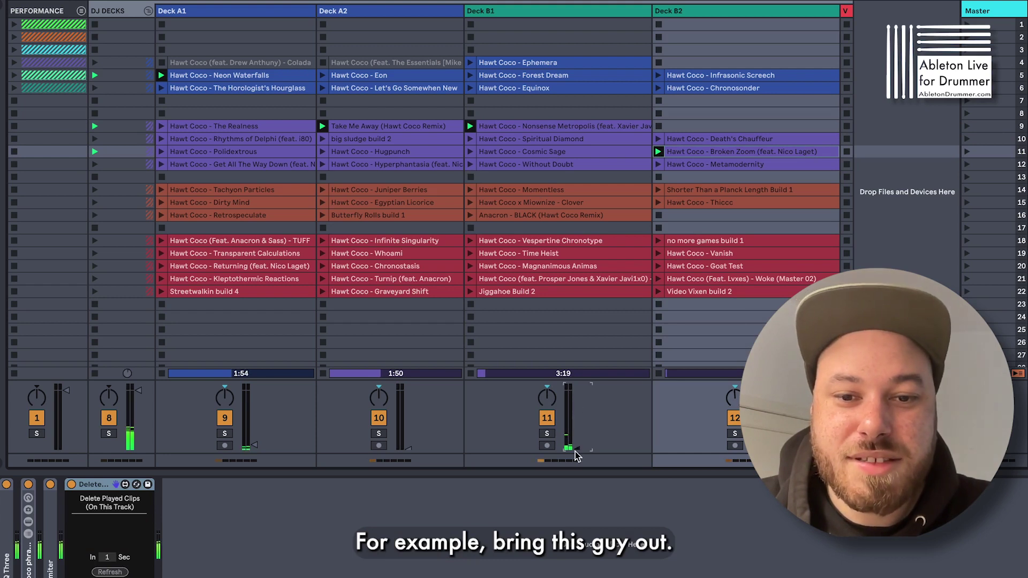
left_click(471, 373)
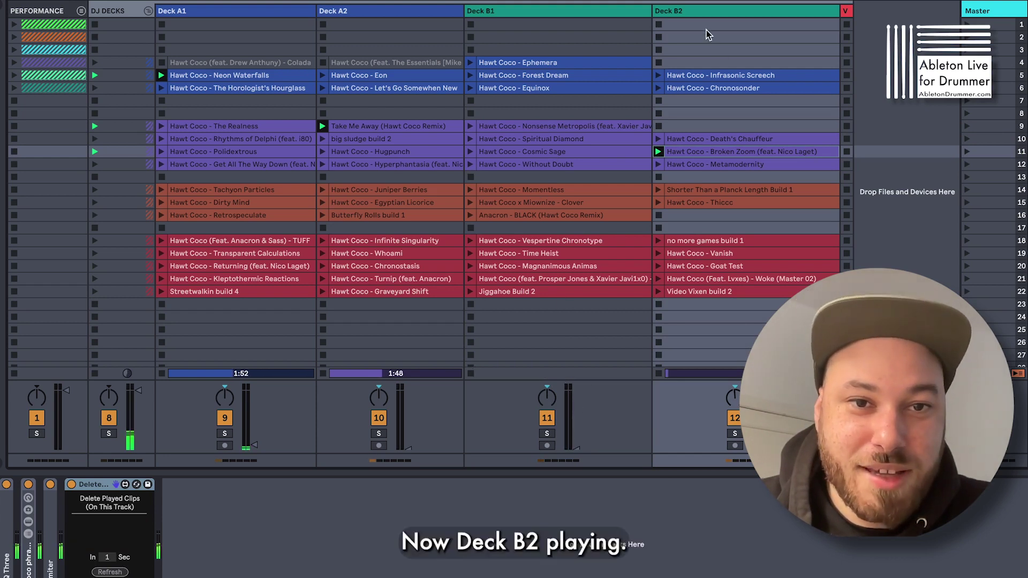
Launch the BLACK remix on Deck B1, raise its volume, then pull it back down.
left_click(470, 216)
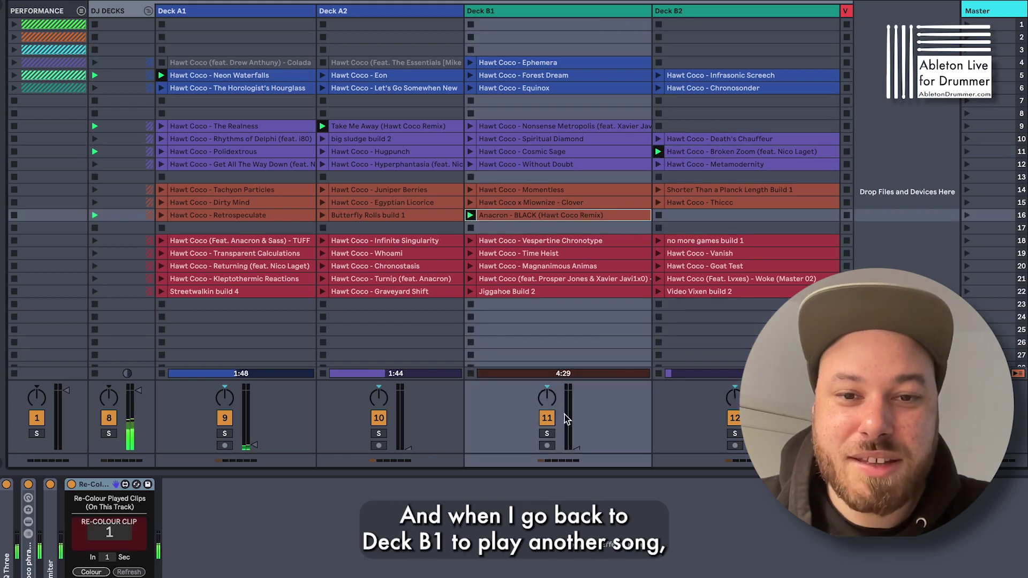
left_click_drag(575, 447, 577, 430)
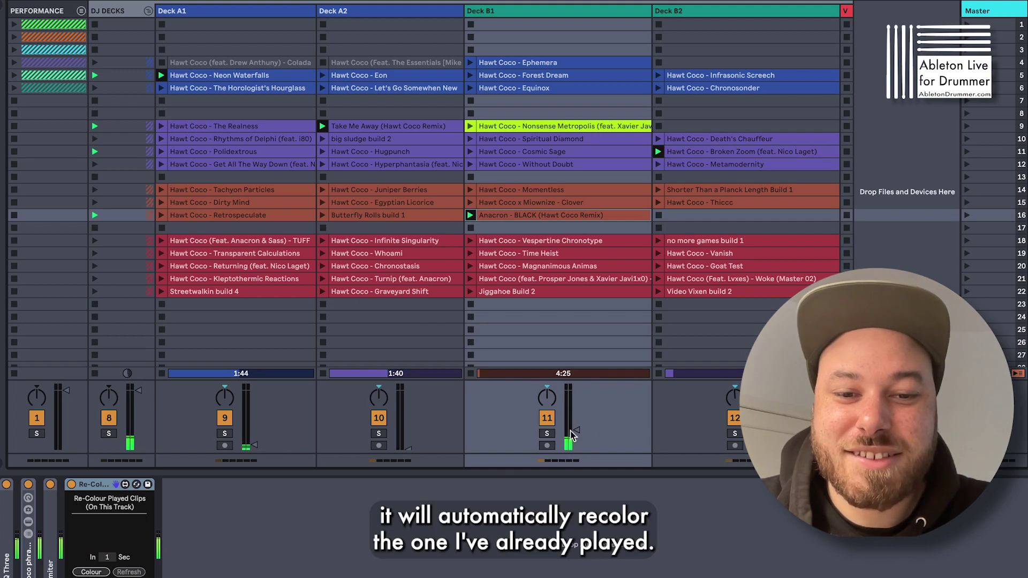
left_click_drag(571, 435, 572, 408)
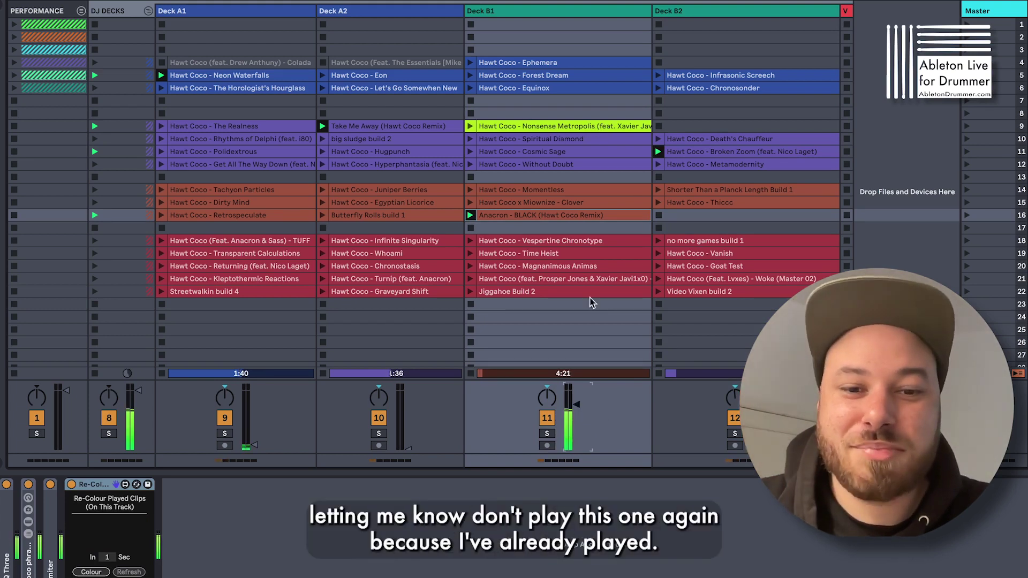
left_click_drag(575, 405, 575, 447)
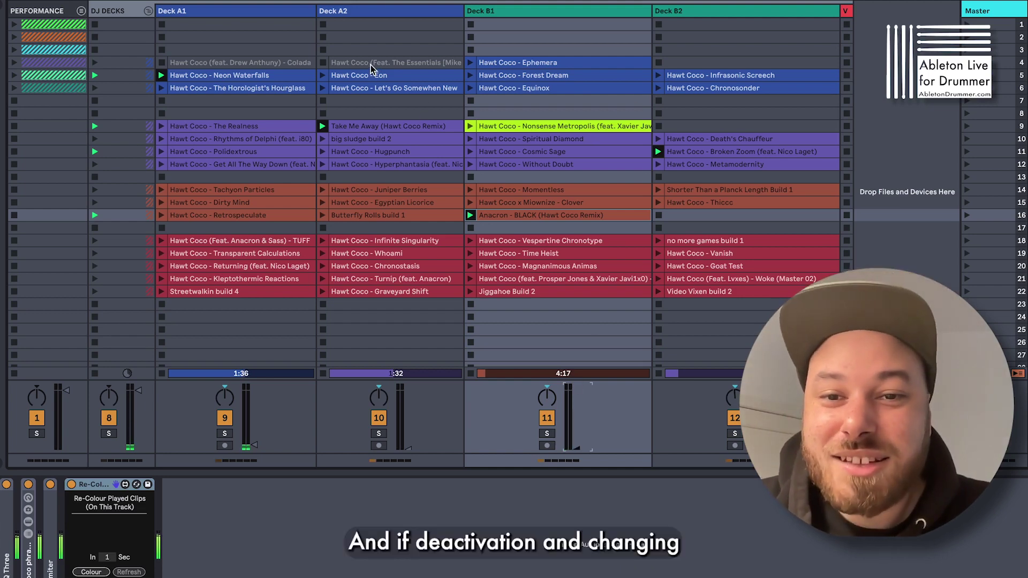
With Delete Played Clips shown, launch Deck B1's row-21 song and B2's Video Vixen build 2, then fade B1 down.
left_click(588, 129)
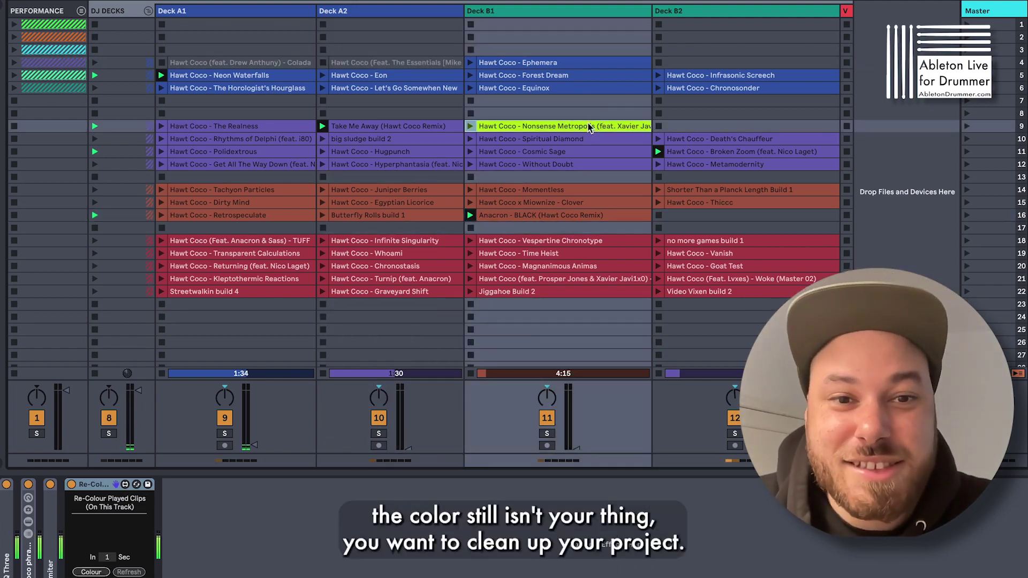
left_click(738, 12)
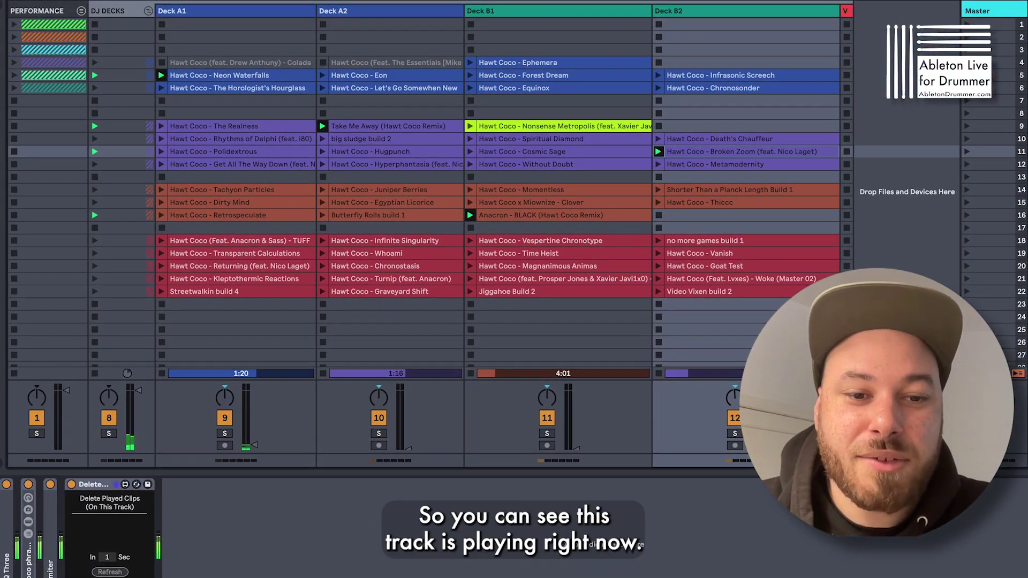
left_click(482, 280)
left_click(470, 279)
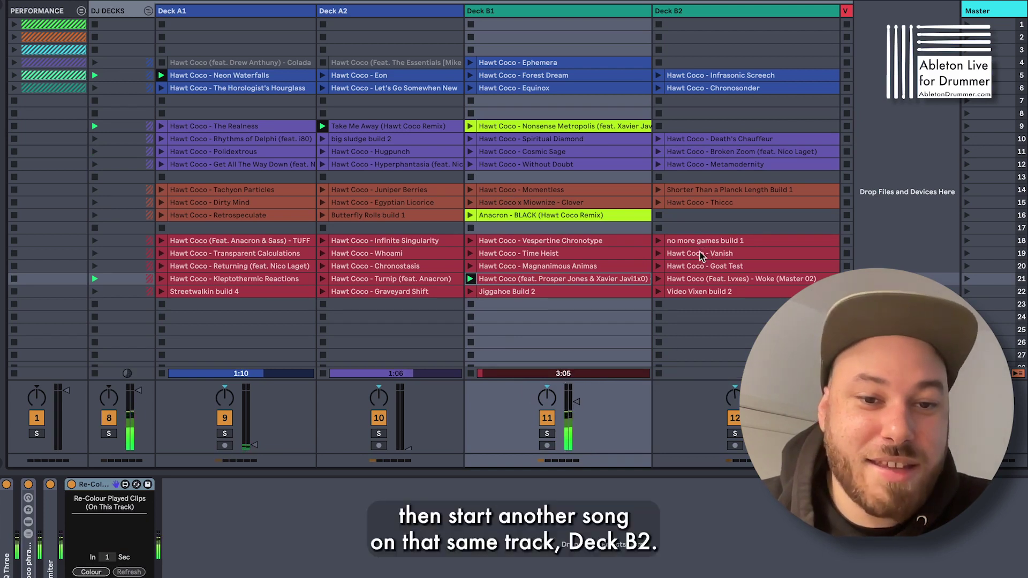
left_click(659, 291)
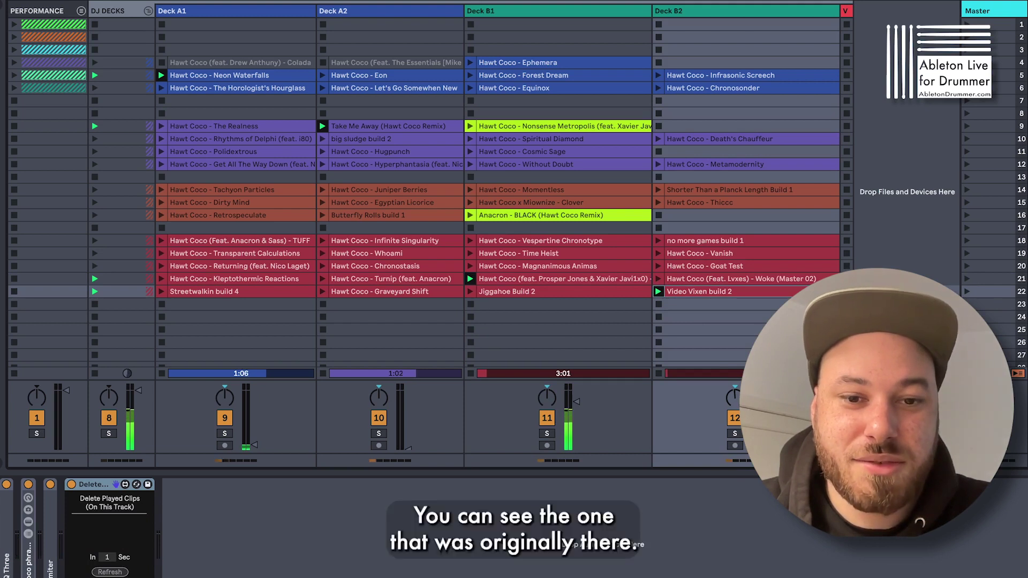
left_click_drag(577, 403, 576, 448)
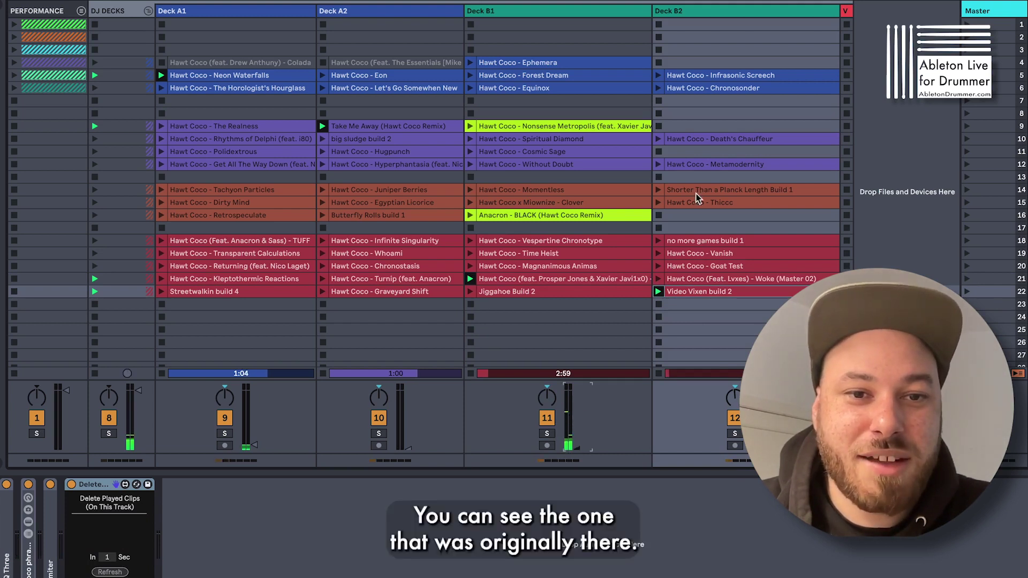